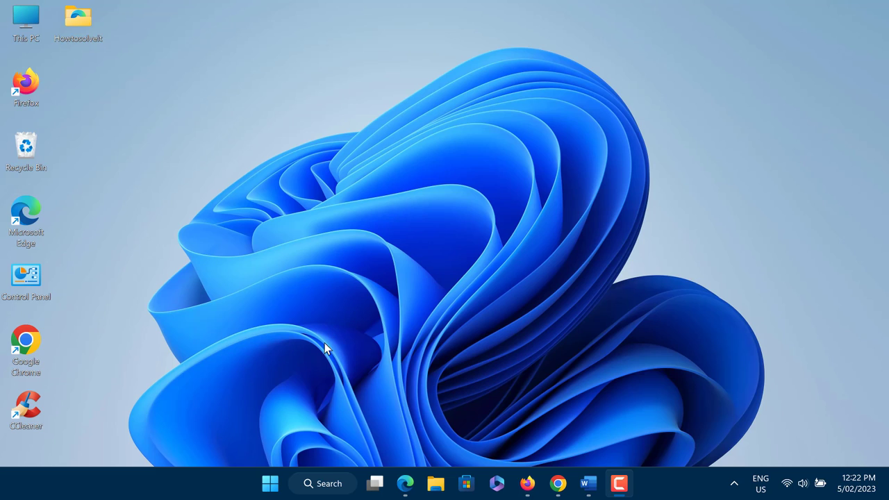
Run ncpa.cpl from the Run dialog to bring up the Network Connections window
right_click(274, 487)
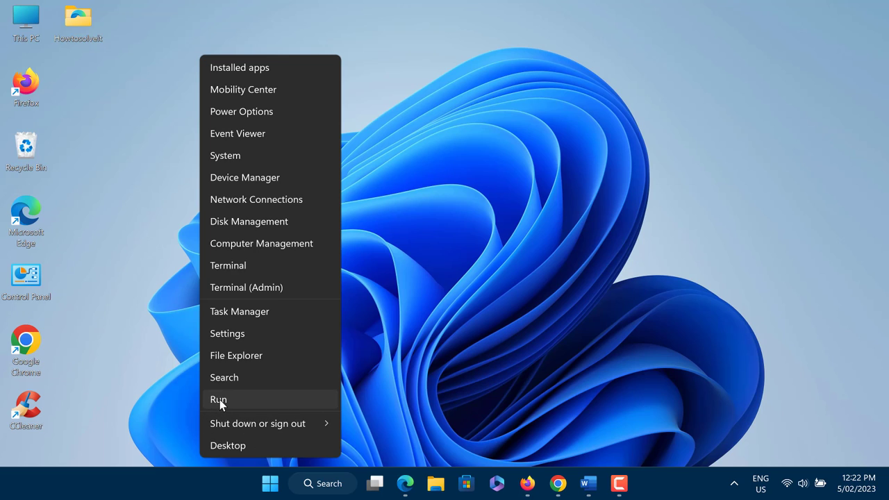
left_click(219, 399)
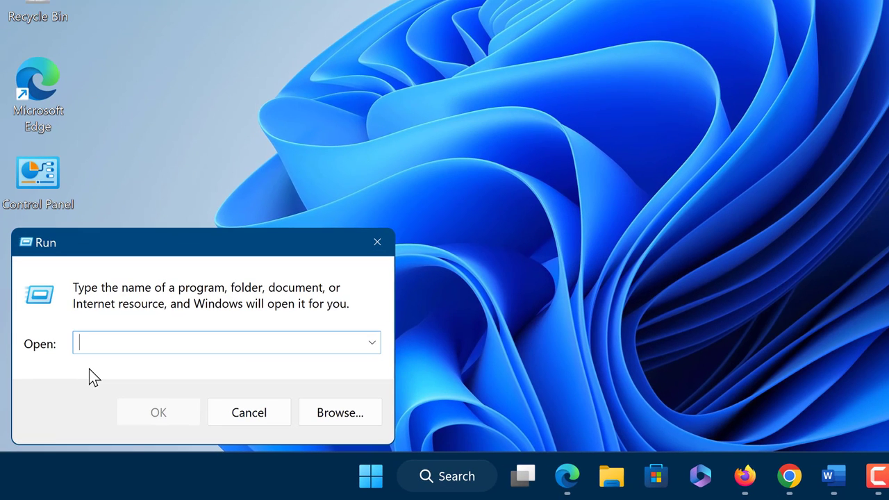
type("ncpa")
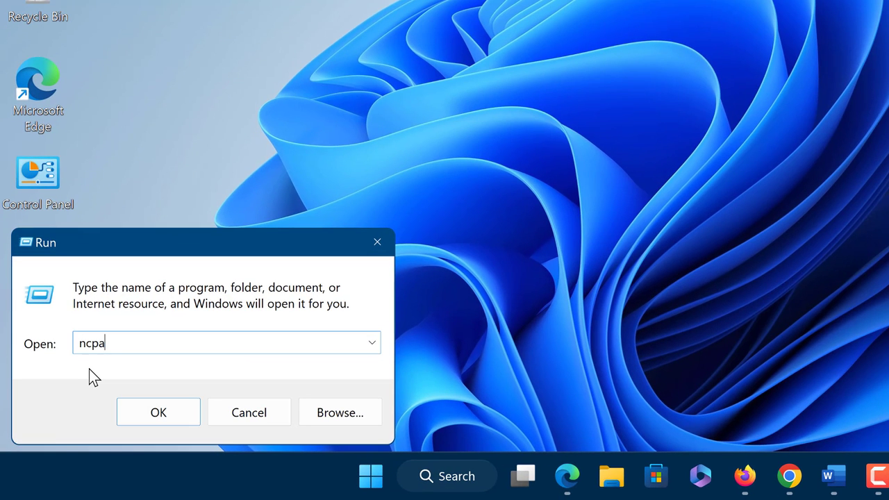
type(".cpl")
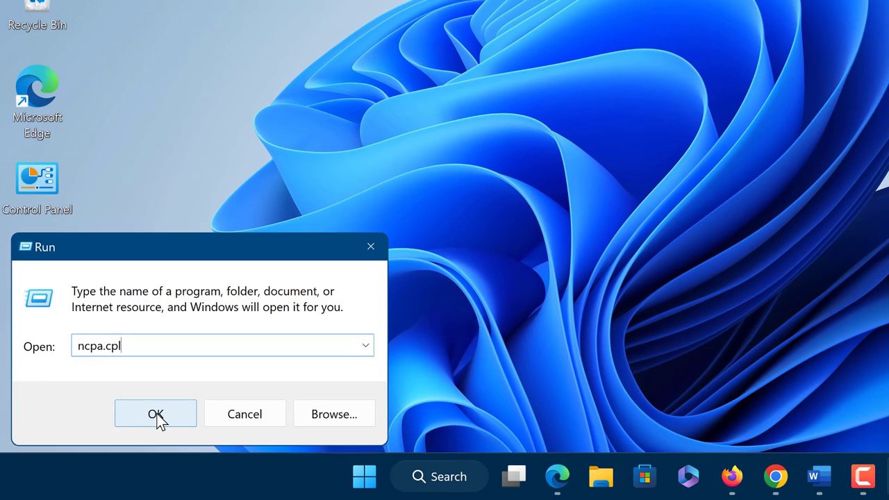
left_click(155, 415)
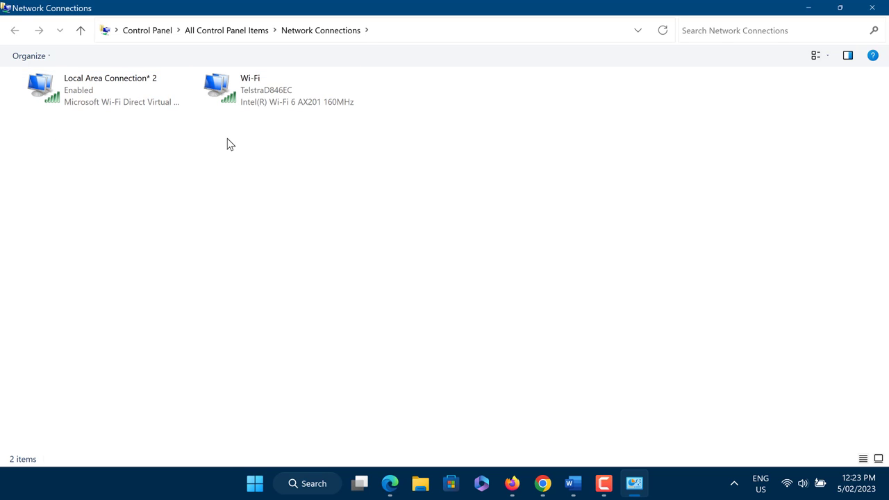
In the Wi-Fi adapter's advanced properties, set Throughput Booster to Enabled
right_click(222, 99)
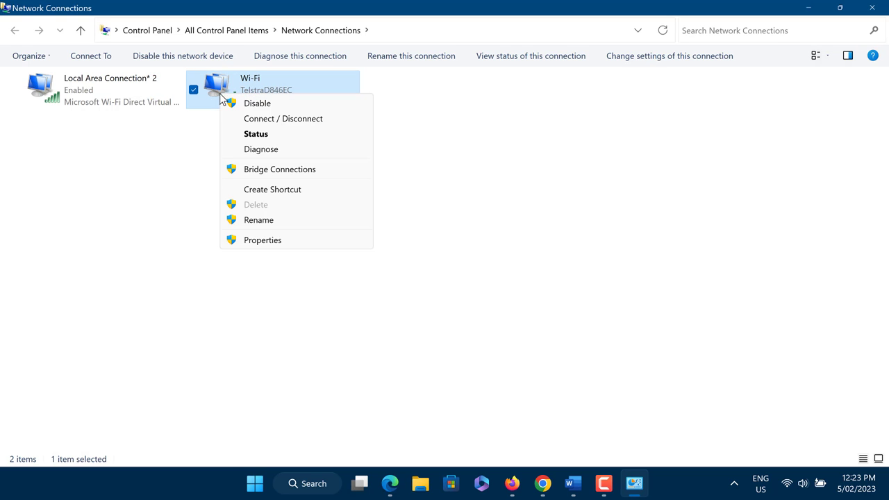
left_click(272, 242)
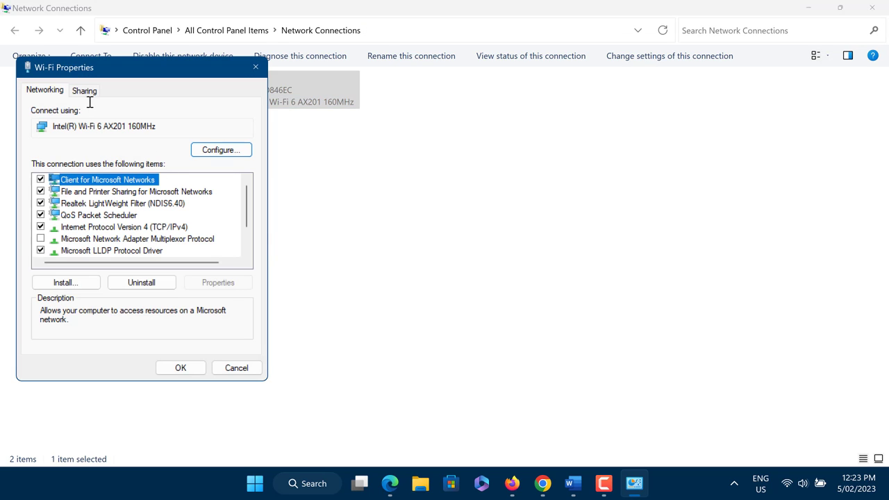
left_click(221, 150)
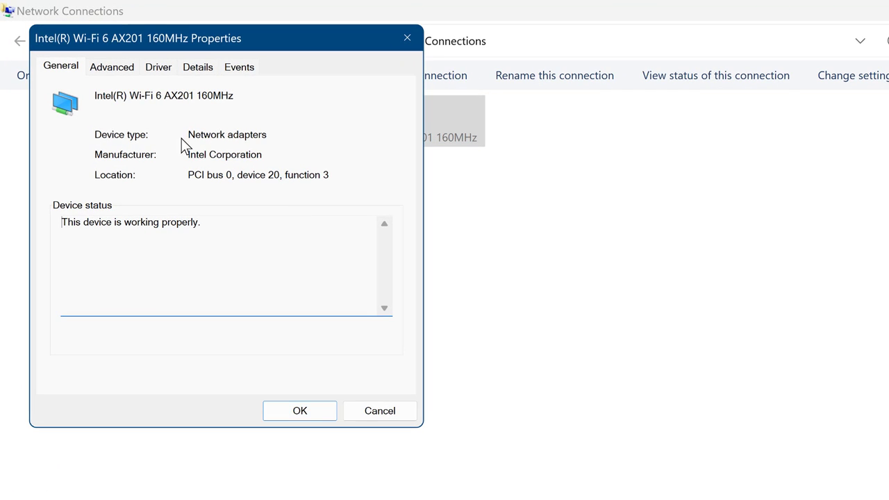
left_click(114, 68)
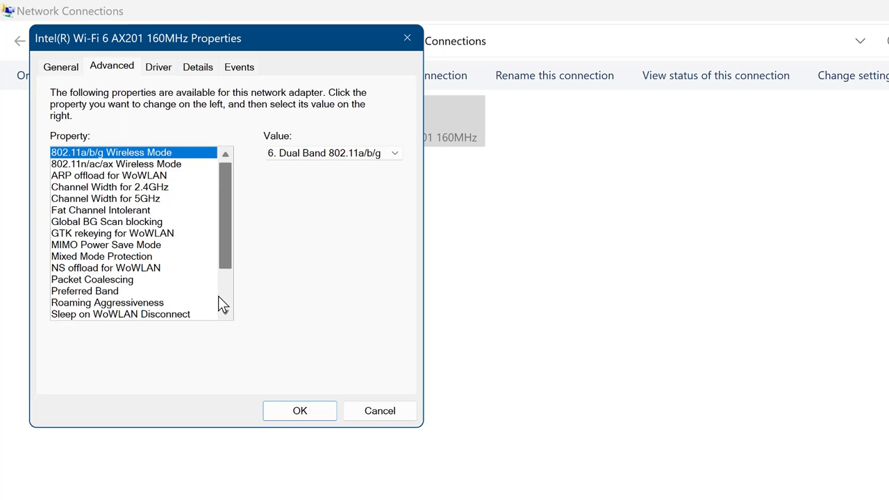
scroll(226, 296, "down", 2)
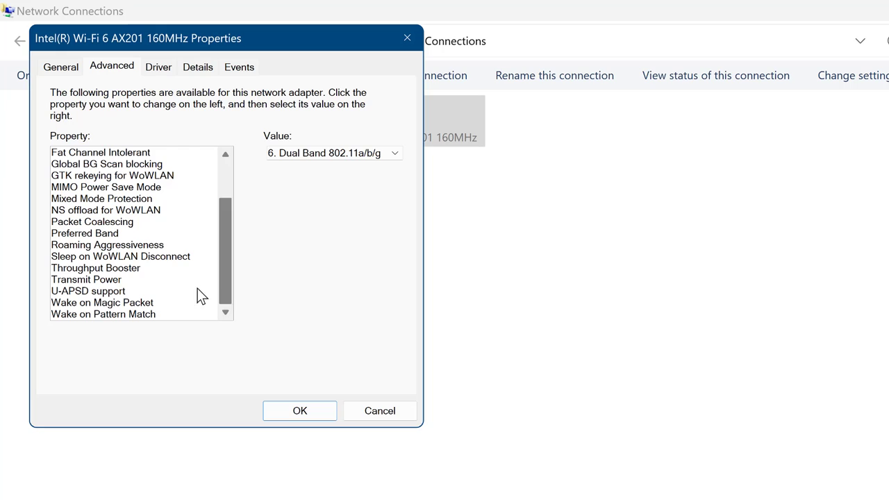
left_click(87, 268)
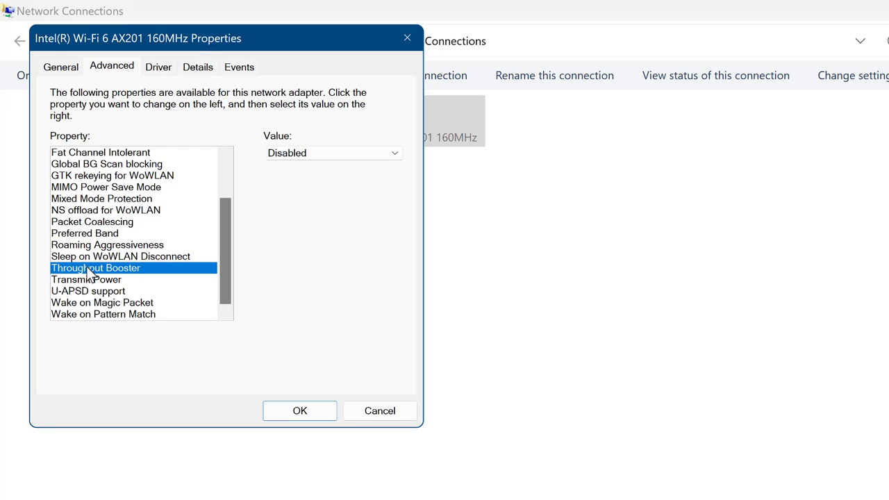
left_click(310, 155)
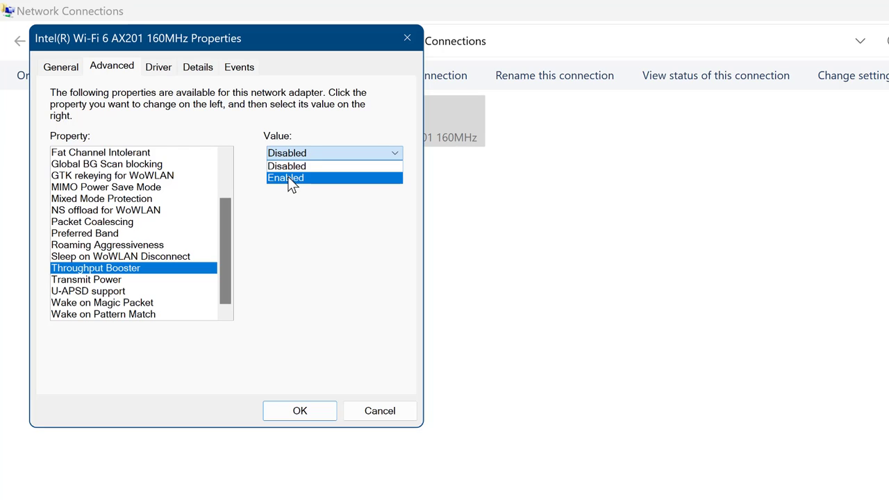
left_click(292, 179)
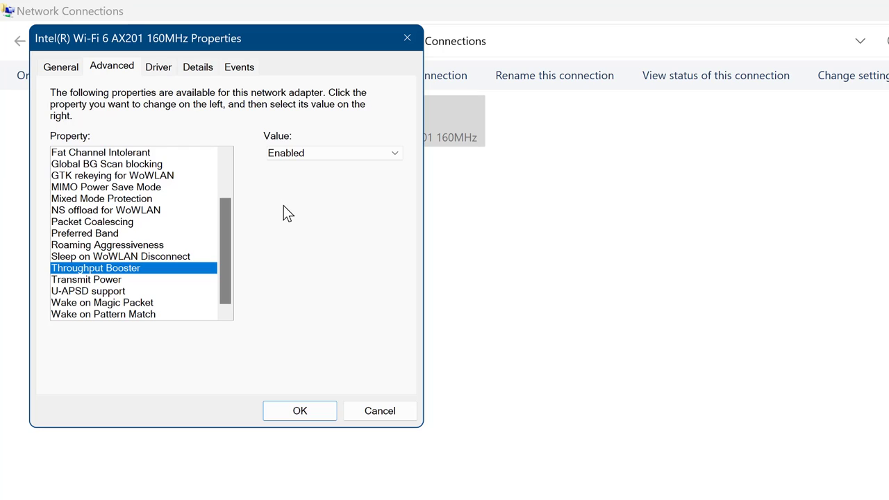
Set the adapter's Transmit Power to 5. Highest and save the settings with OK
left_click(80, 280)
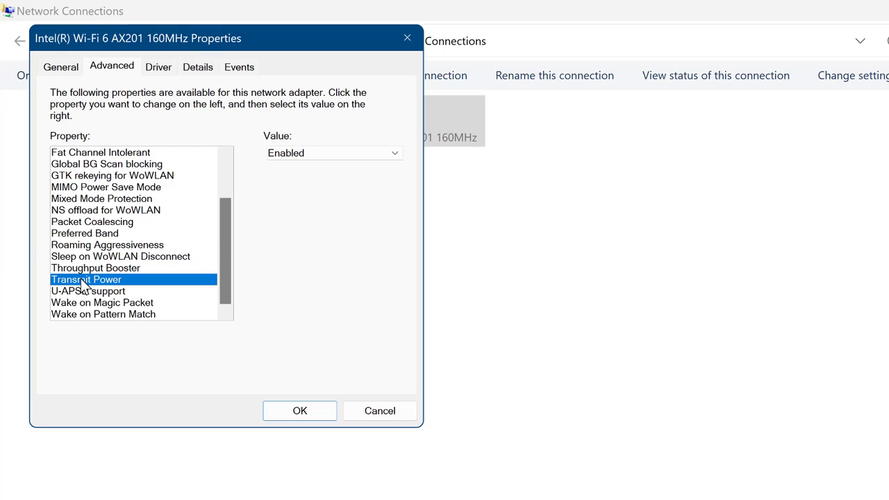
left_click(391, 154)
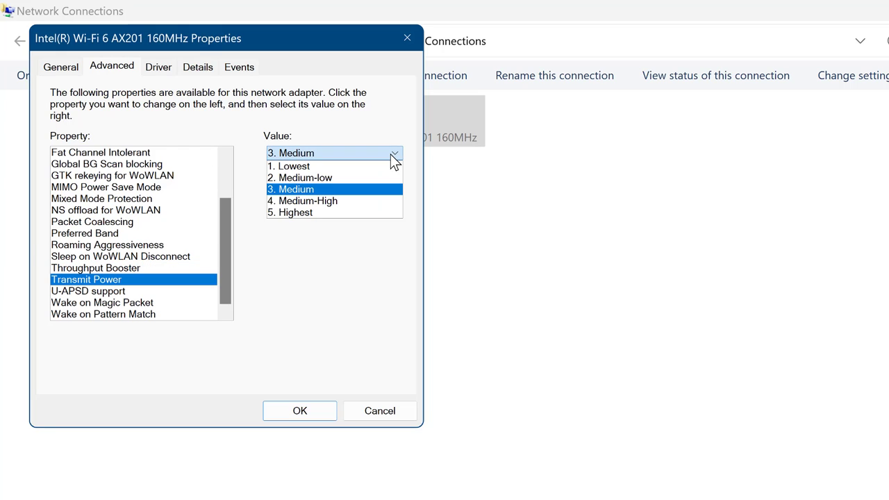
left_click(304, 213)
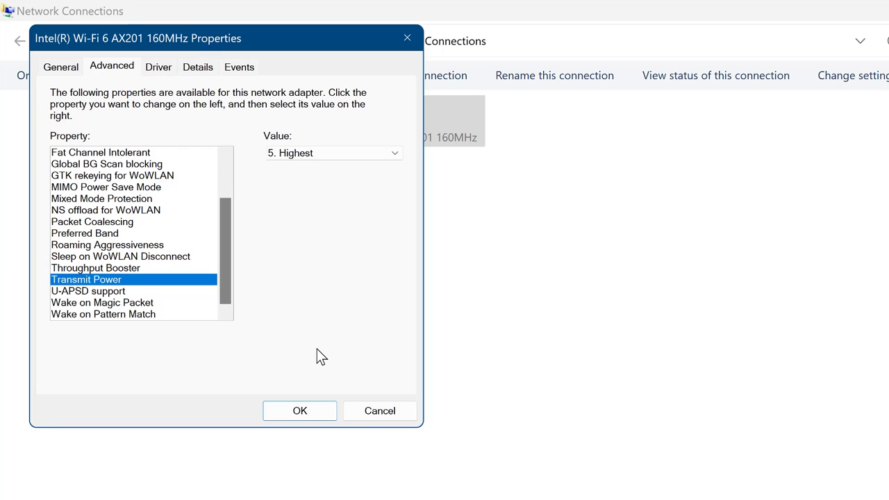
left_click(303, 412)
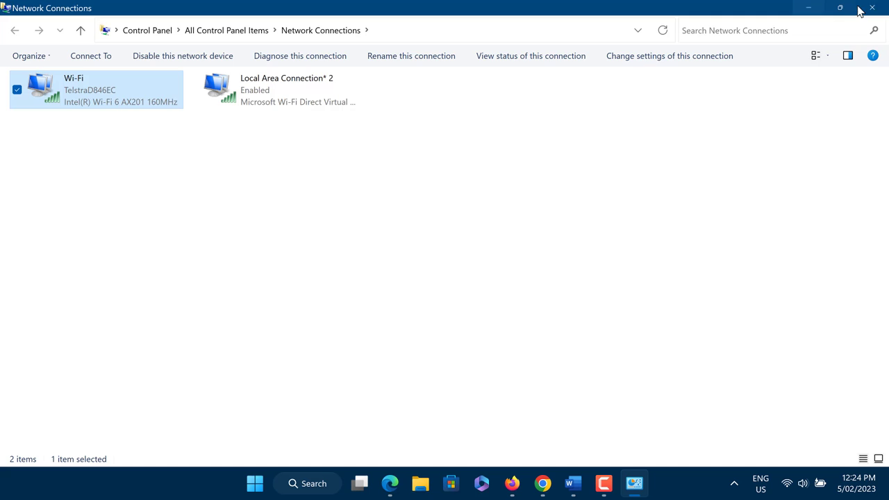
Close Network Connections and launch Command Prompt as administrator via a cmd search
left_click(871, 10)
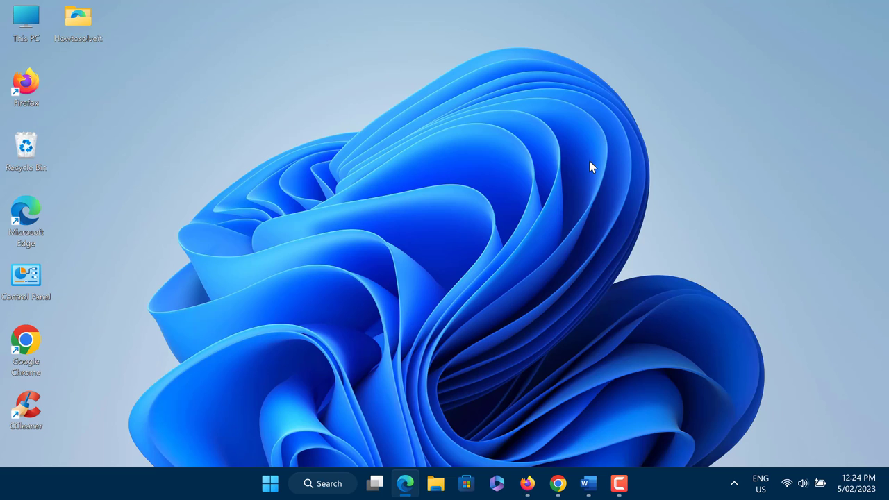
left_click(326, 483)
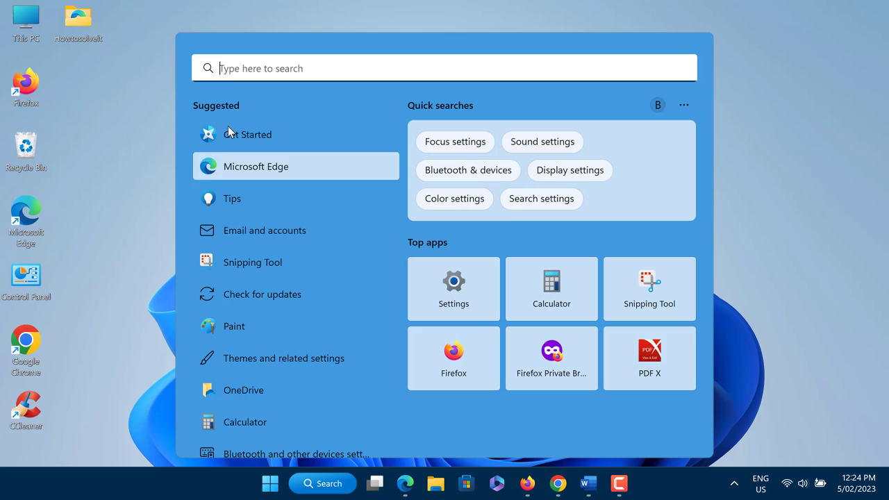
type("cmd")
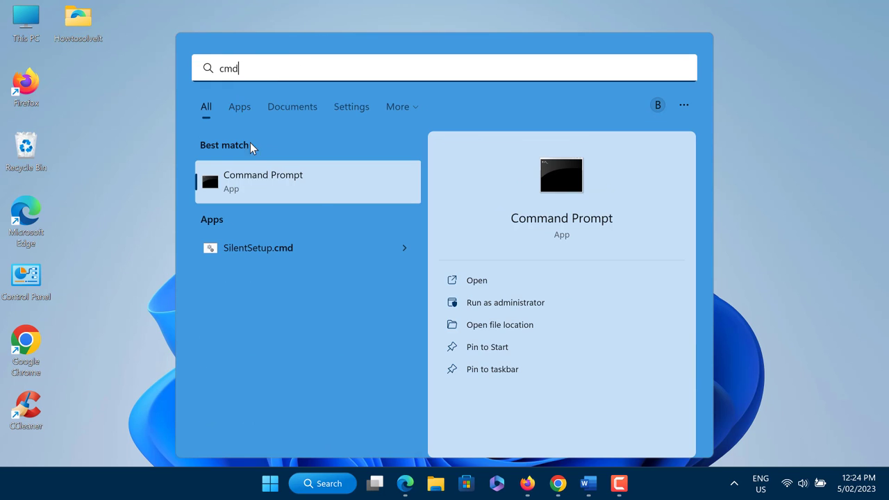
left_click(490, 307)
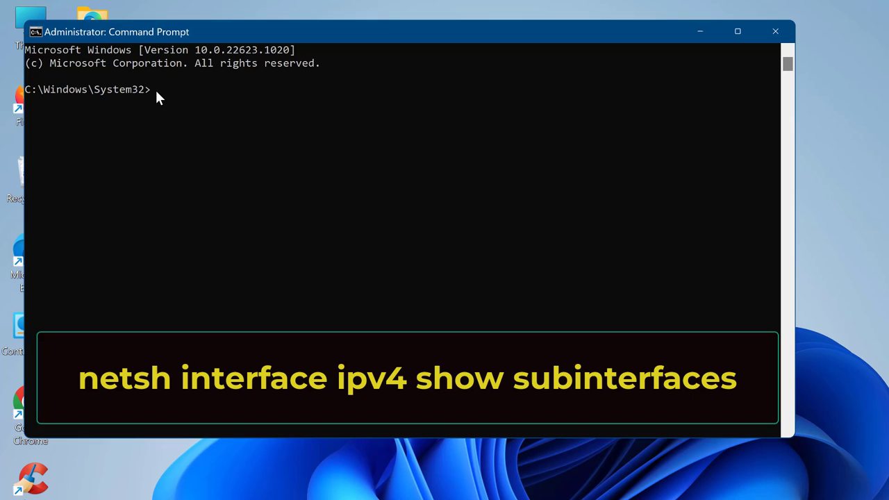
List IPv4 subinterfaces, set Wi-Fi MTU to 1500 with store=persistent, then re-list to verify
type("netsh interface ipv4 show subinterfaces")
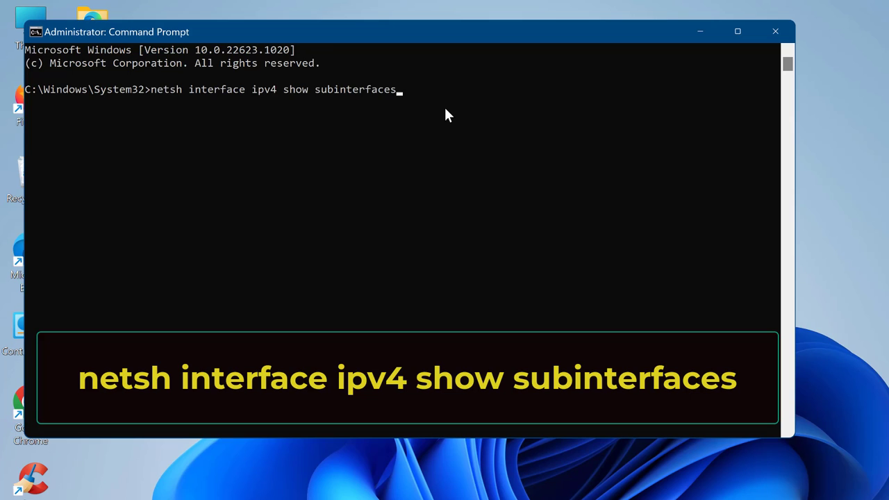
key("Return")
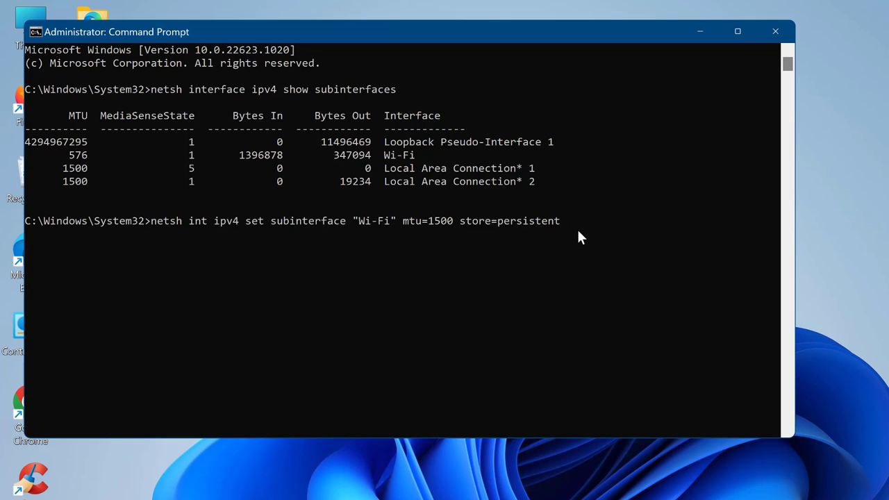
key("Return")
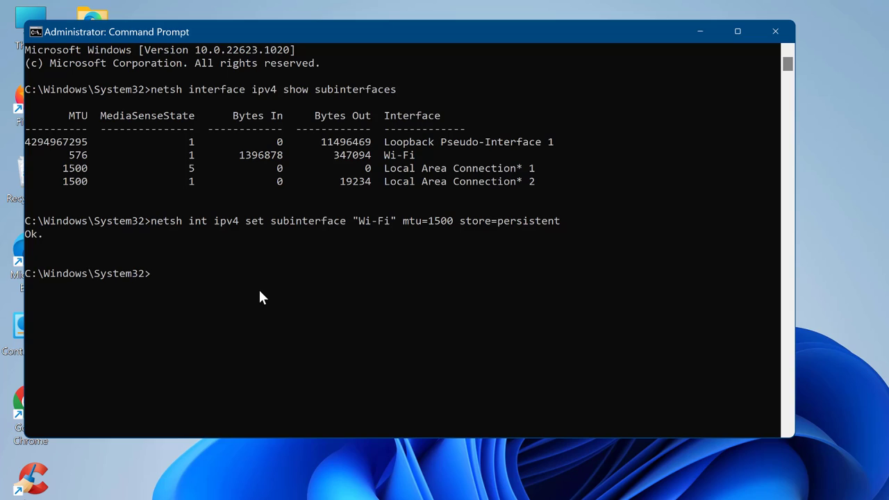
key("Up")
key("Up")
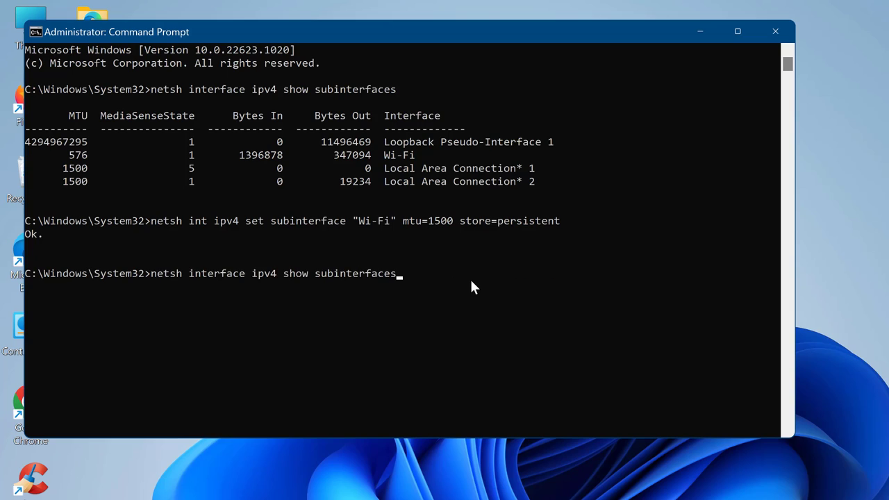
key("Return")
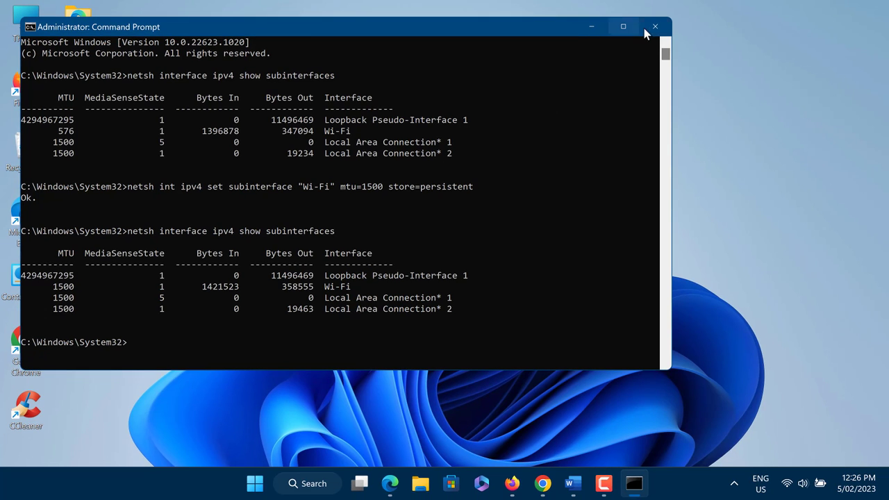
Close Command Prompt, then open and dismiss the Start power options without restarting
left_click(657, 28)
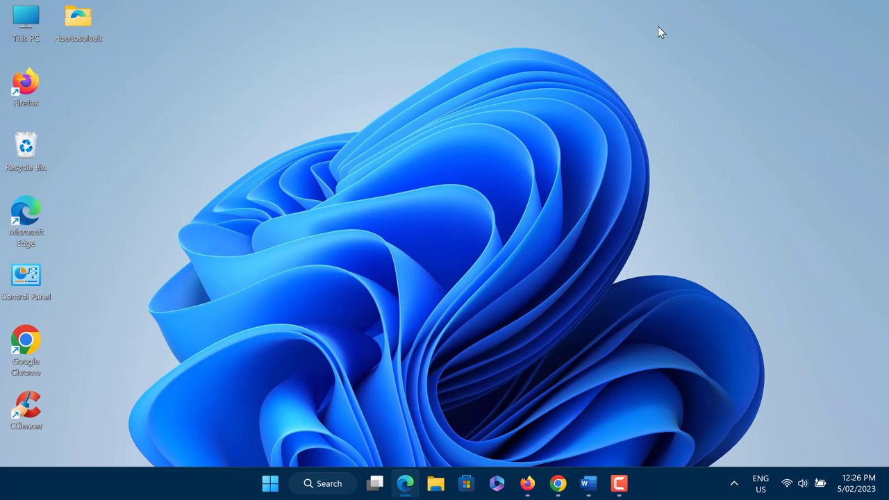
left_click(271, 483)
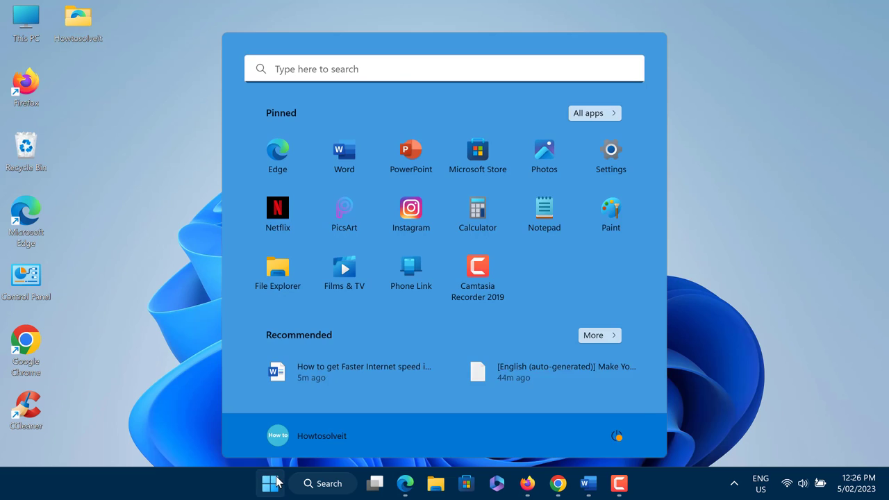
left_click(619, 435)
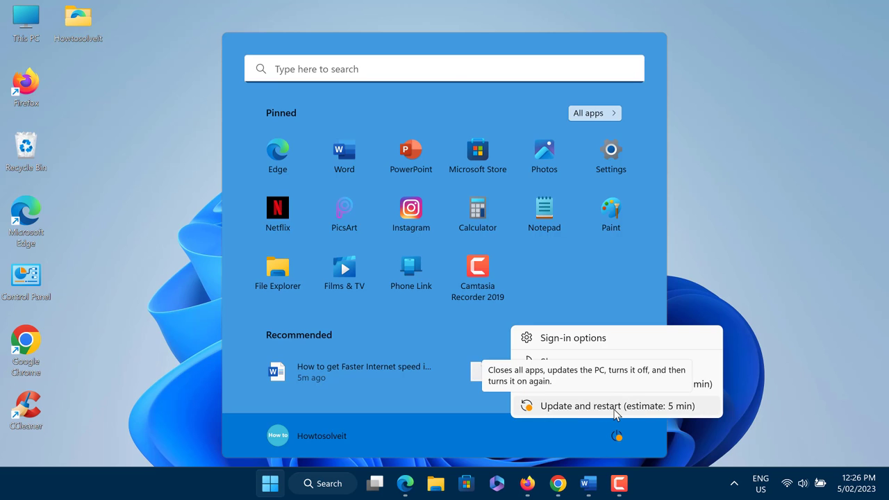
left_click(746, 222)
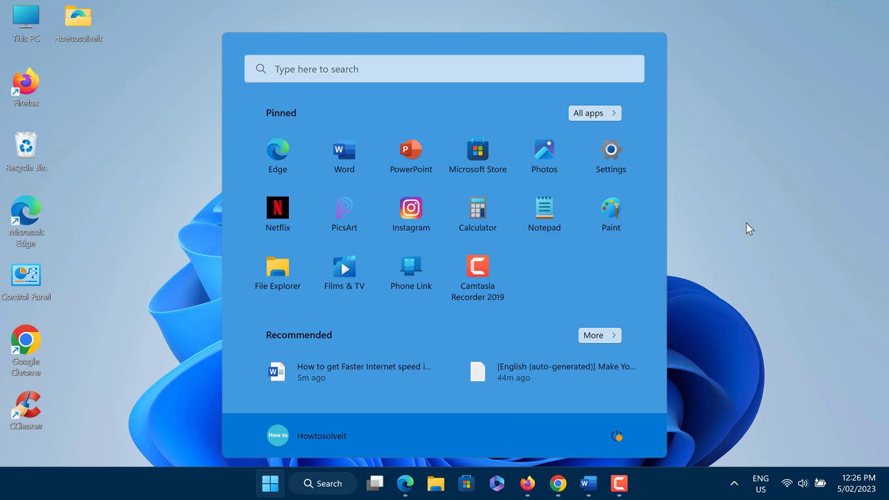
left_click(746, 223)
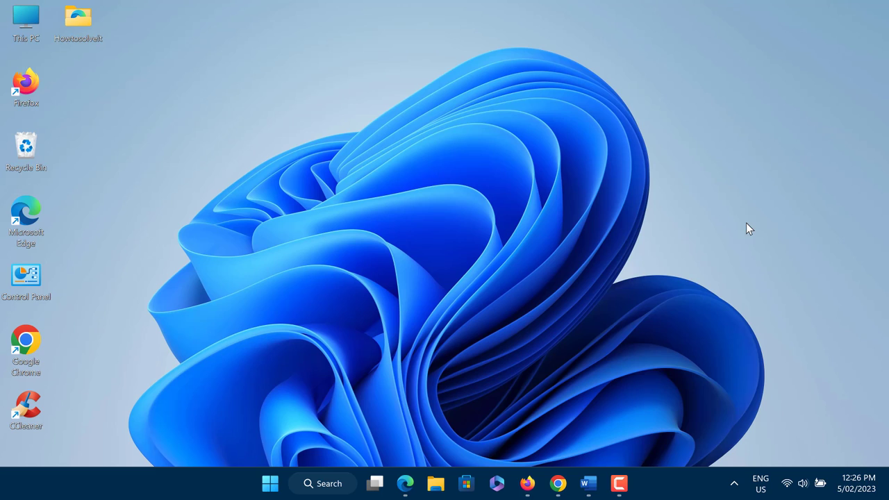